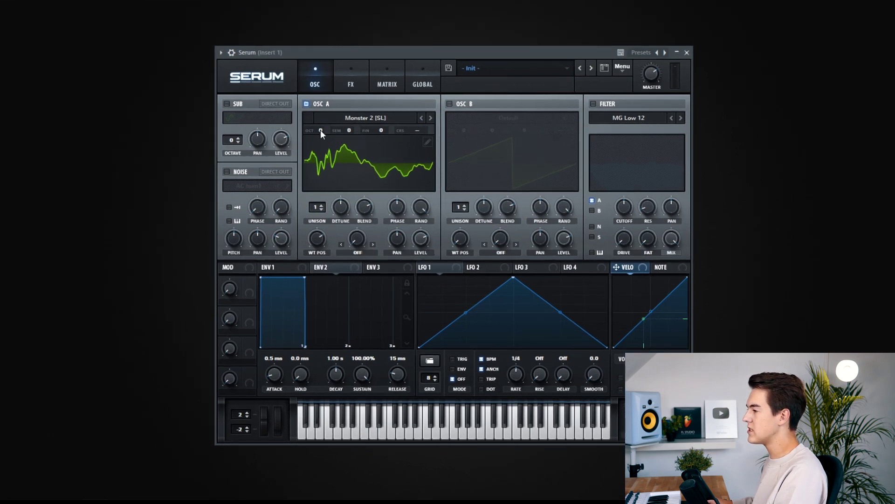
Set oscillator A to octave -2 and enable oscillator B with 8 unison voices, less detune and octave -2
left_click_drag(318, 128, 318, 152)
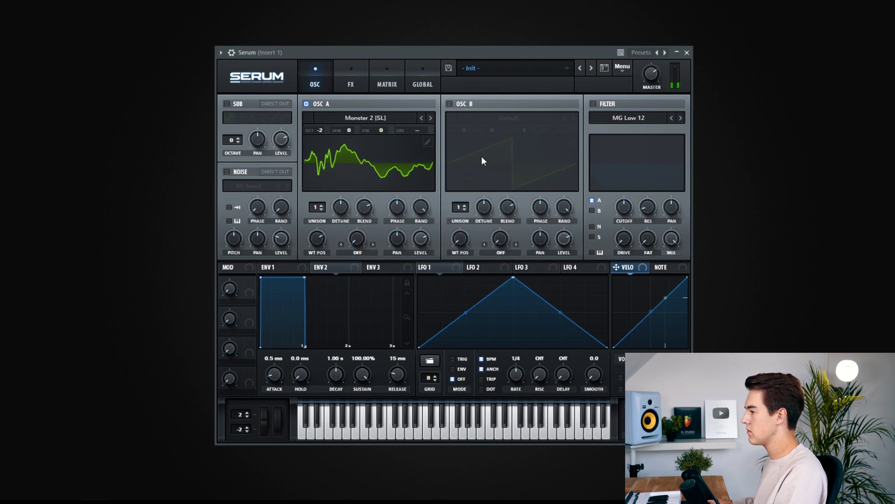
left_click(449, 103)
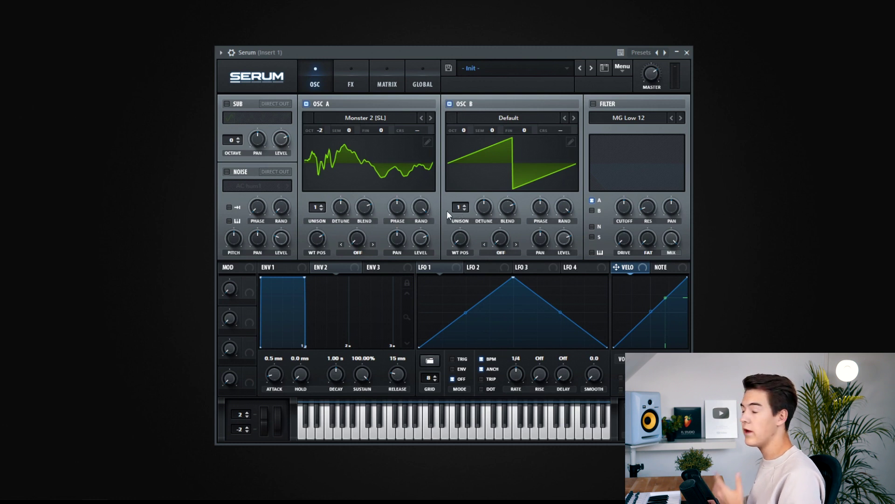
left_click_drag(455, 209, 463, 149)
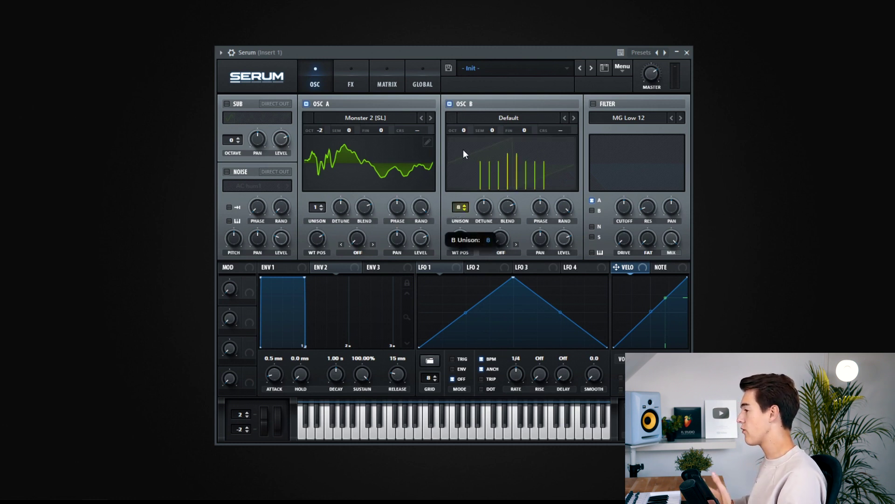
left_click_drag(463, 192, 486, 218)
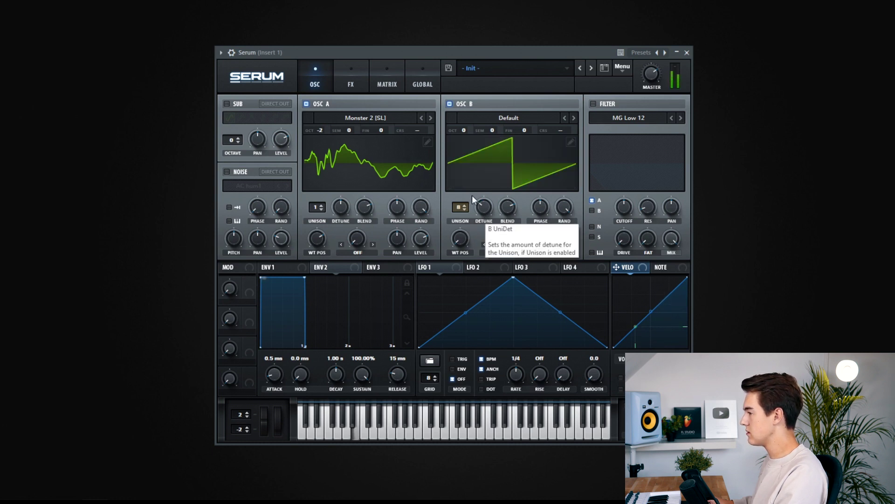
left_click_drag(471, 133, 466, 154)
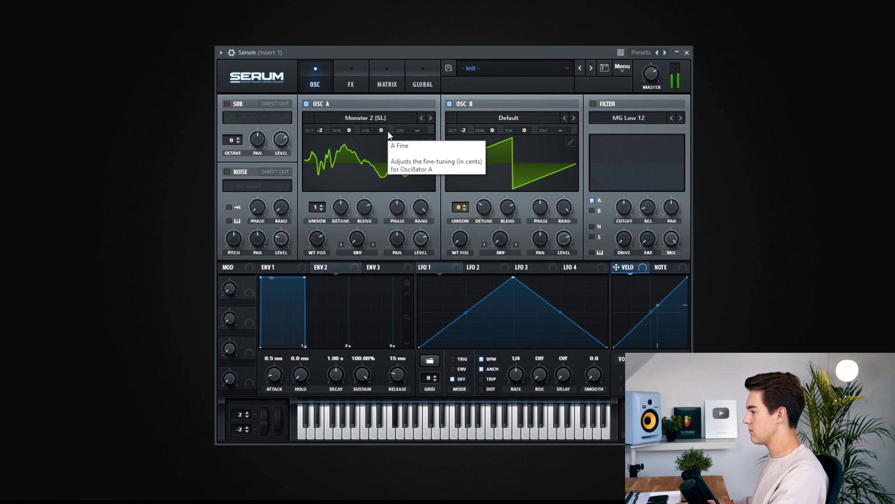
Turn on the filter and set its type to MG Low 18
left_click(600, 104)
left_click(681, 117)
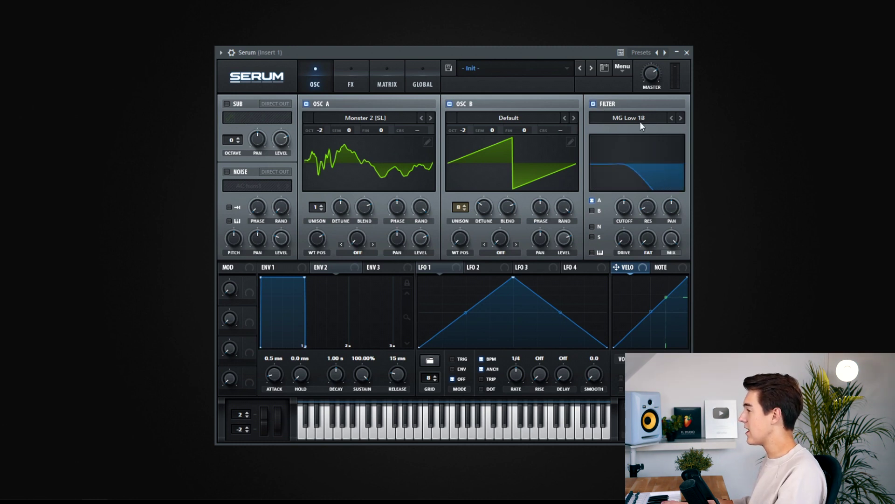
left_click(643, 120)
left_click(671, 118)
left_click(682, 118)
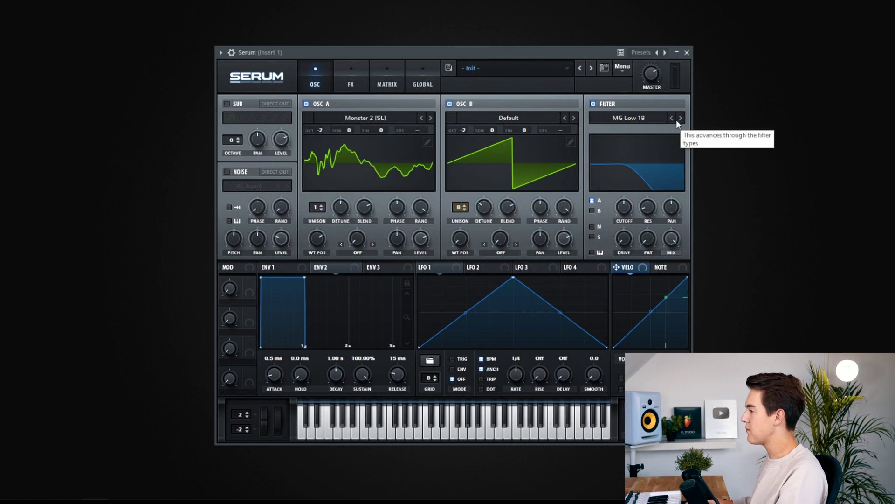
Route oscillator B through the filter as well and set the filter drive to about 20%
left_click(593, 210)
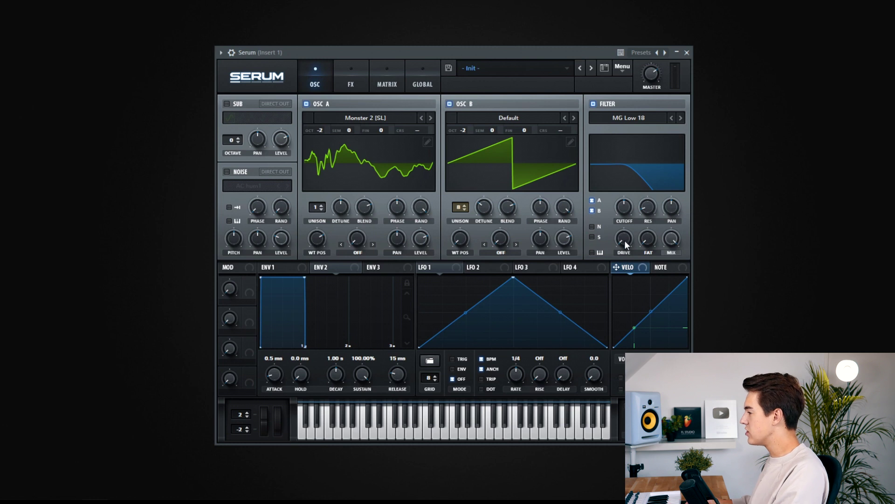
left_click_drag(626, 245, 626, 237)
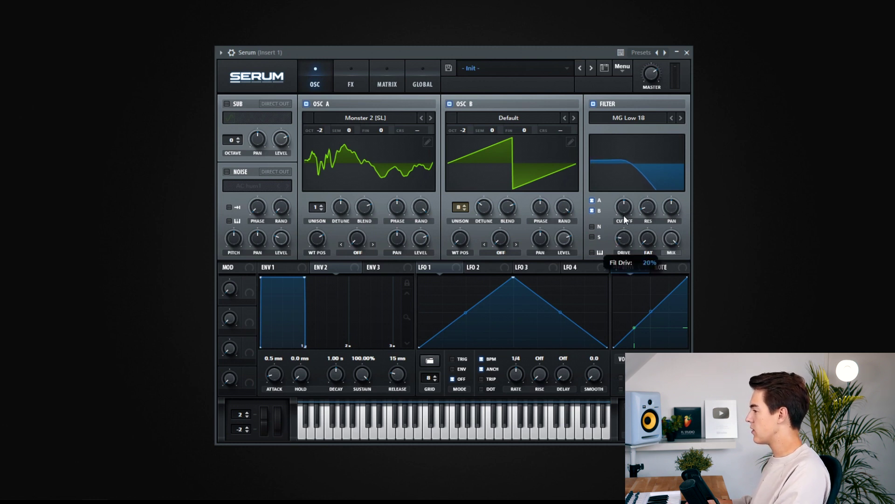
left_click_drag(623, 214, 624, 216)
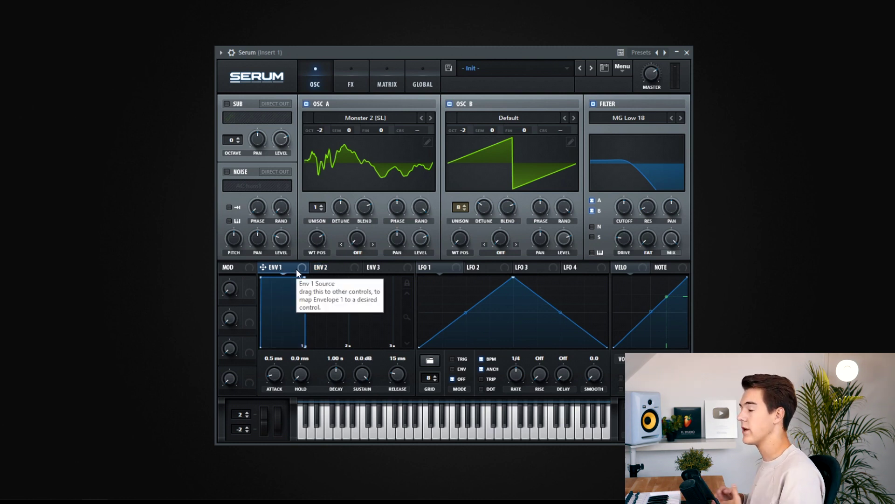
Shape envelope 2 as a pluck with 0% sustain and a decay of 763 ms
left_click(347, 274)
left_click_drag(365, 373, 332, 452)
left_click_drag(336, 373, 354, 272)
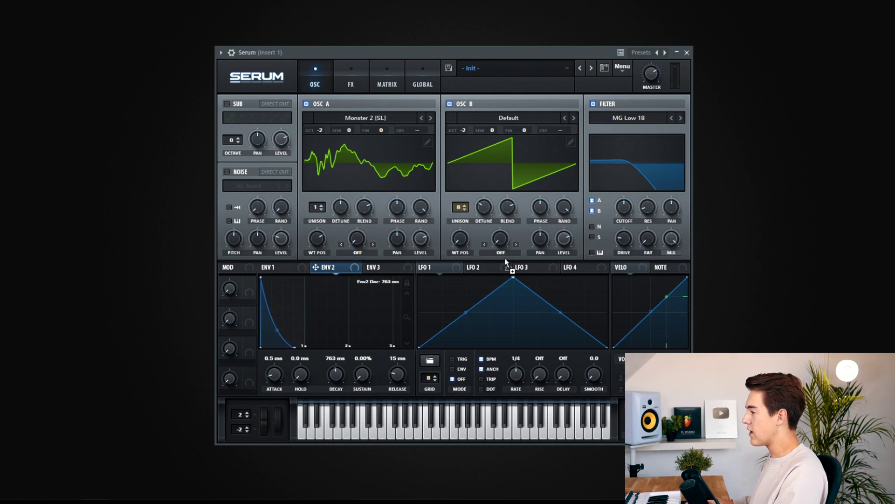
Modulate the filter cutoff with envelope 2, lower the base cutoff and adjust the modulation depth
left_click_drag(621, 204, 618, 225)
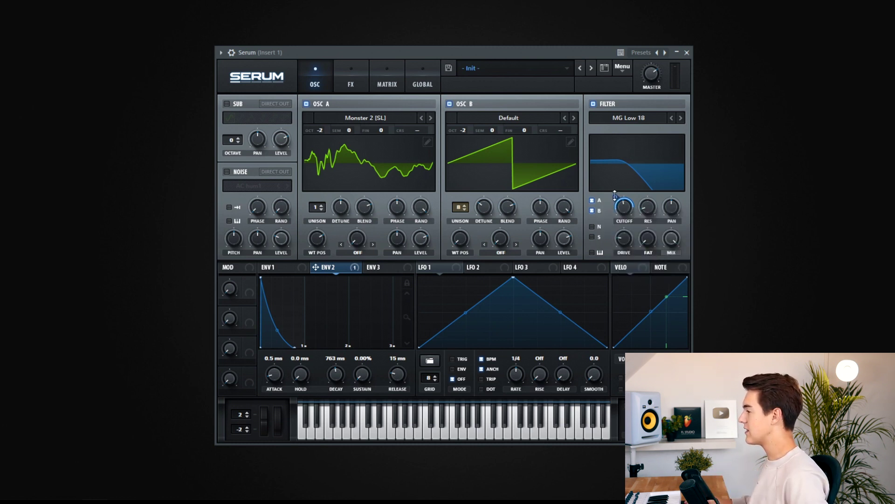
left_click_drag(615, 196, 618, 199)
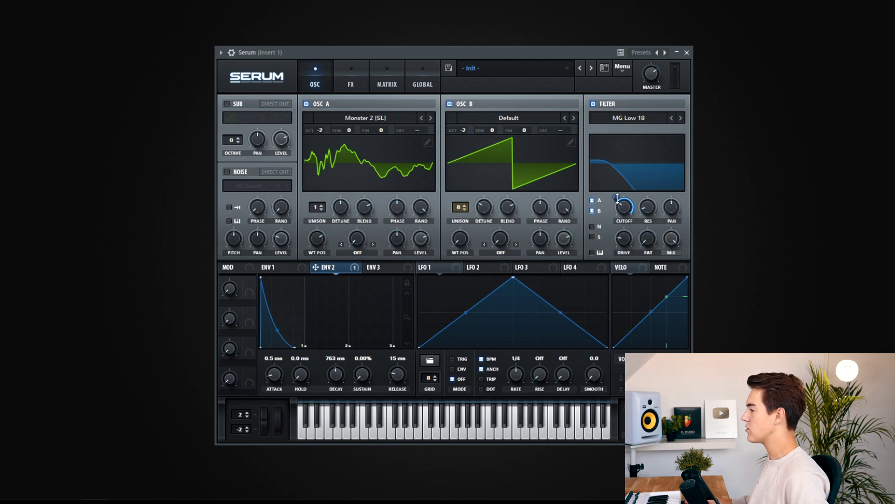
mouse_move(621, 223)
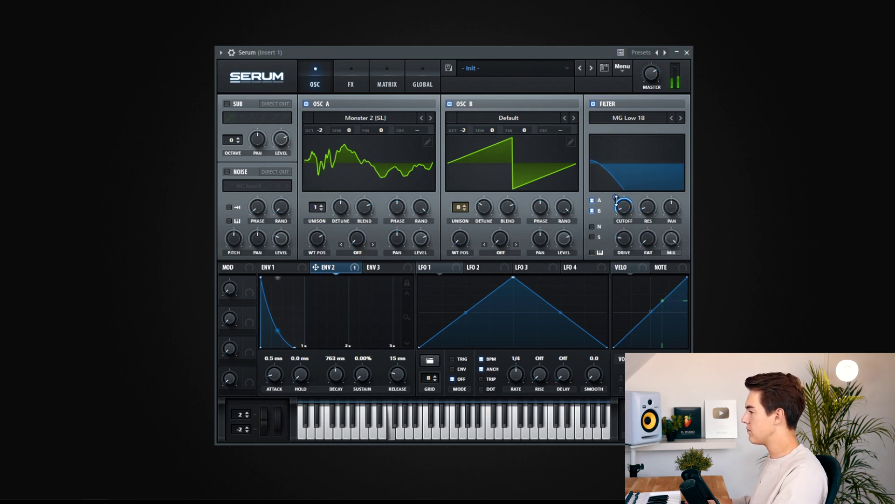
mouse_move(621, 204)
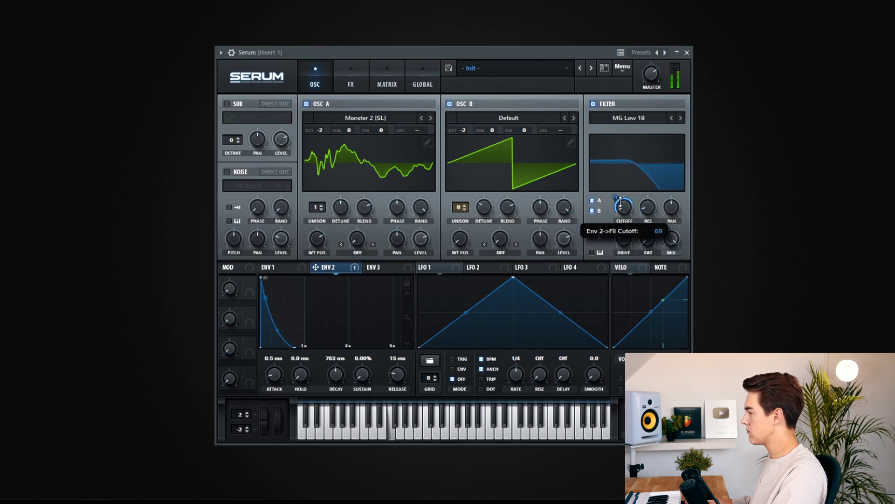
left_click_drag(621, 203, 620, 206)
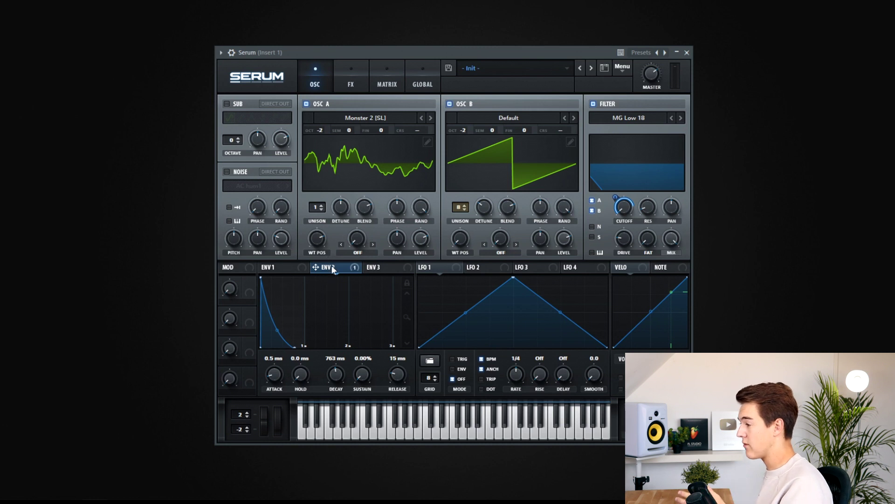
Assign envelope 2 to oscillator A's wavetable position with an adjusted depth, and to oscillator B's unison detune
mouse_move(340, 268)
left_click_drag(340, 269, 315, 231)
right_click(316, 235)
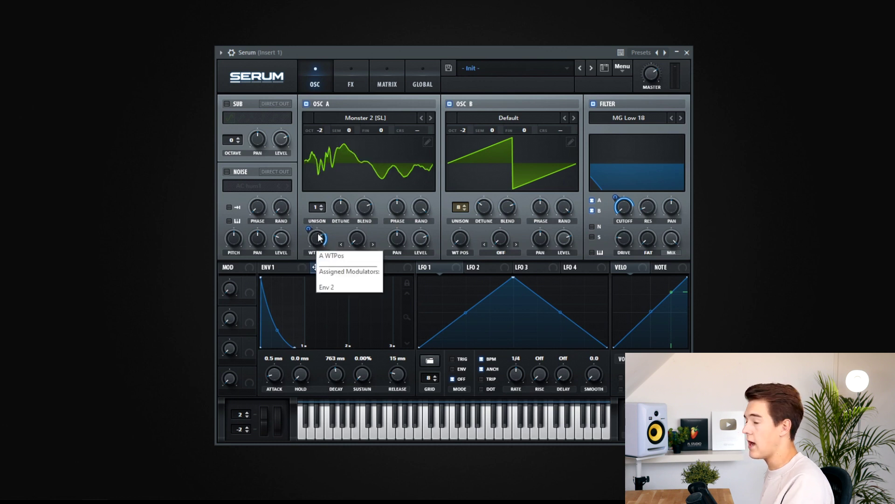
left_click_drag(316, 233, 318, 246)
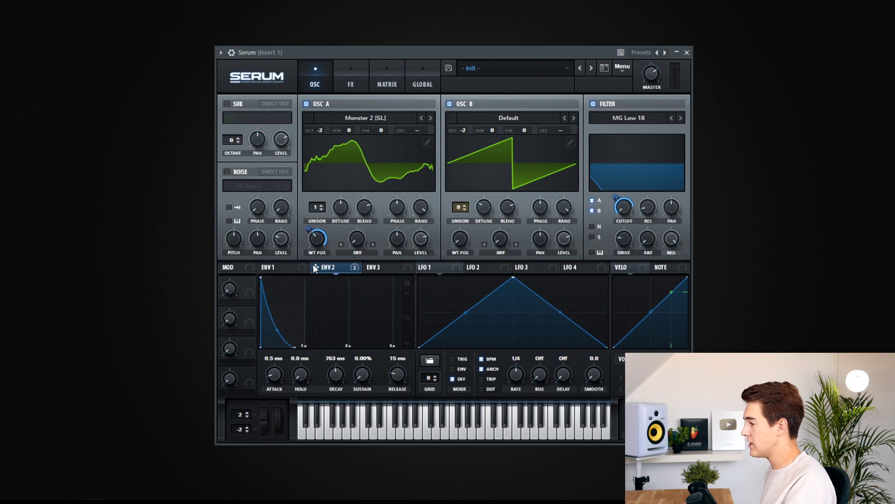
left_click_drag(315, 236, 314, 247)
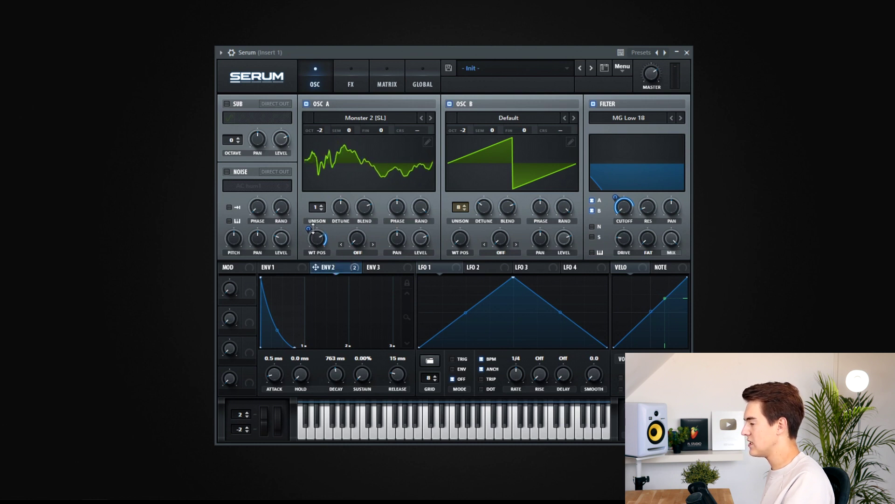
left_click_drag(331, 275, 313, 255)
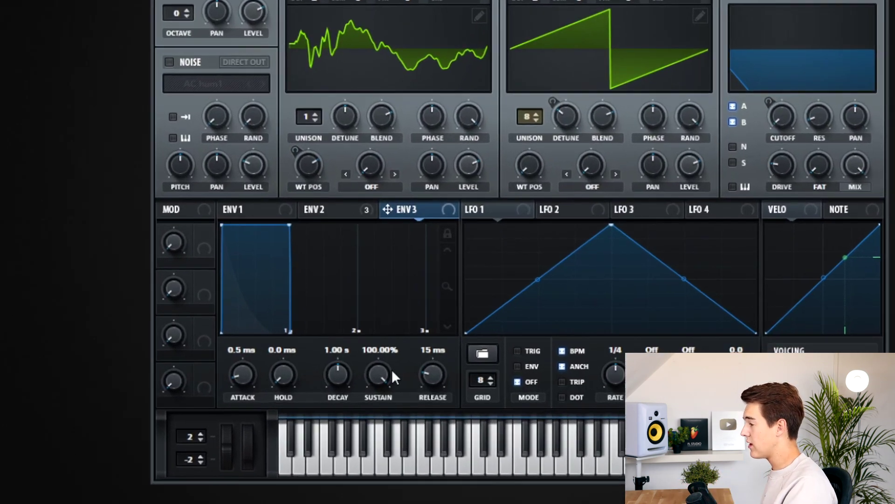
Shape envelope 3 as a very short spike with 0% sustain and a decay of 12 ms
left_click_drag(361, 377, 349, 417)
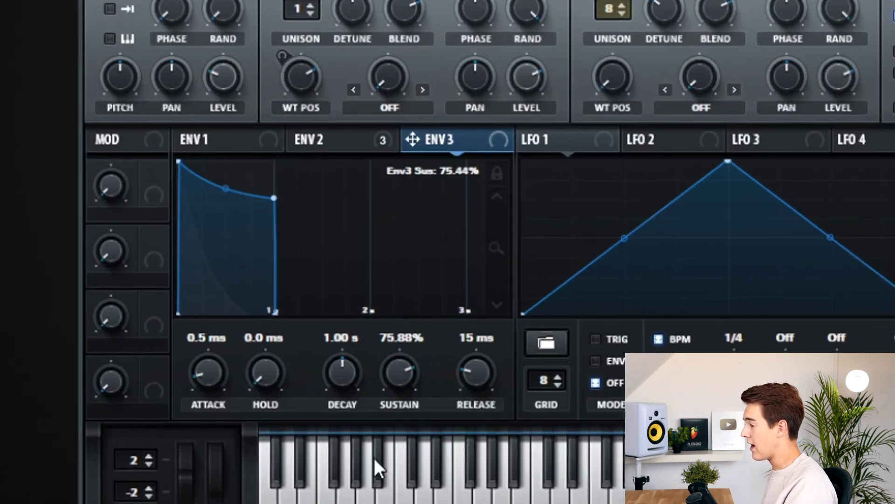
left_click_drag(375, 459, 371, 503)
left_click_drag(347, 370, 334, 424)
scroll(338, 381, "down", 3)
scroll(338, 383, "down", 1)
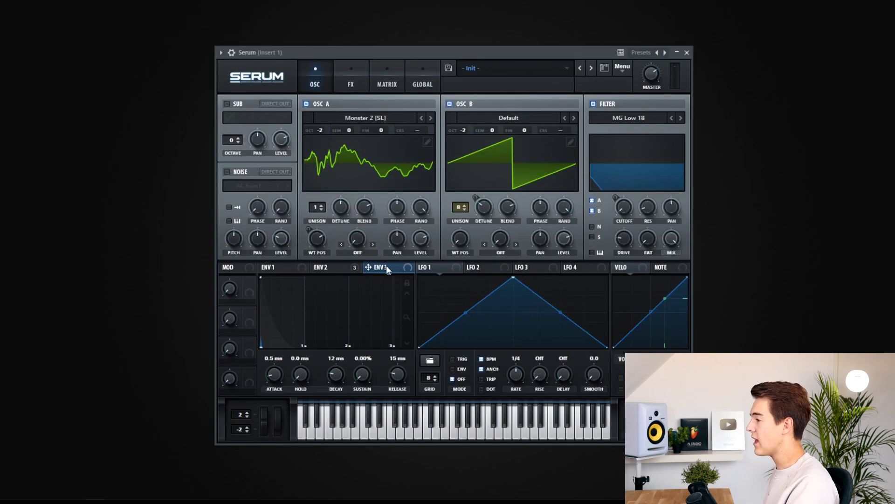
Modulate oscillator A's coarse pitch with envelope 3, turning oscillator B off to hear A alone
left_click_drag(422, 130, 438, 116)
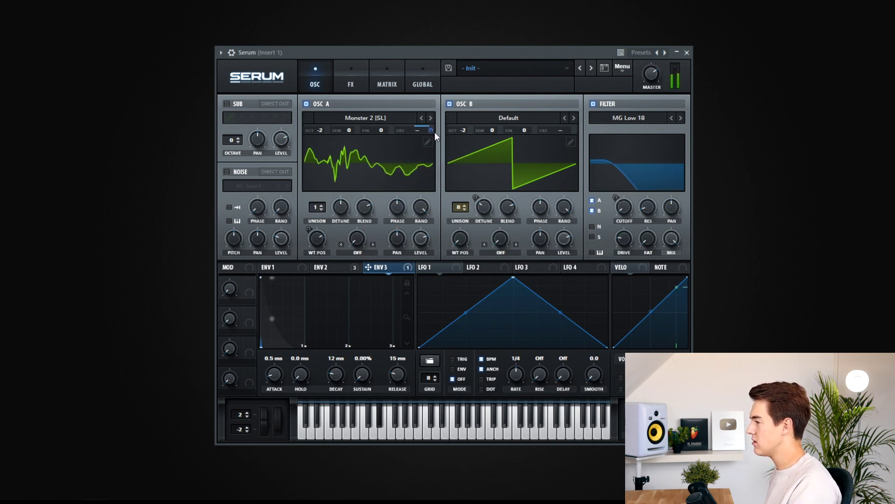
left_click(450, 103)
left_click_drag(438, 122, 438, 115)
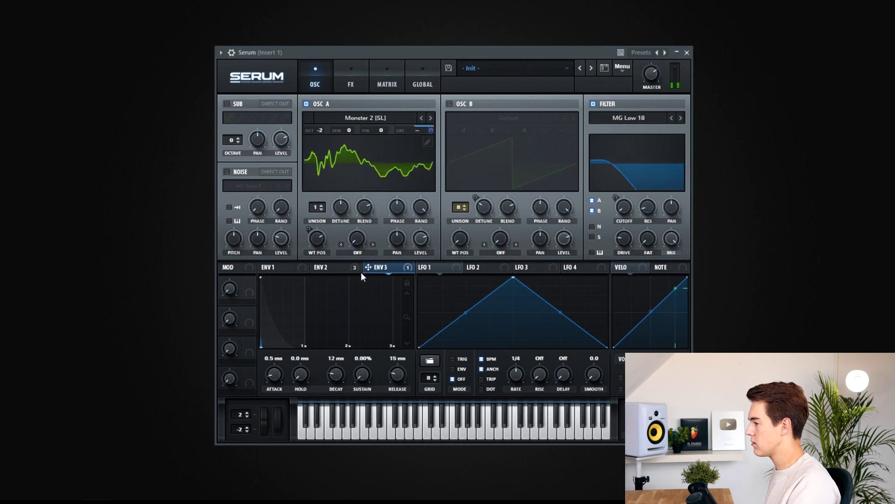
Try longer envelope 3 decays of 60 and 40 ms, and bring the decay back to 12 ms
mouse_move(336, 373)
left_mouse_down()
mouse_move(346, 351)
mouse_move(334, 376)
left_mouse_up()
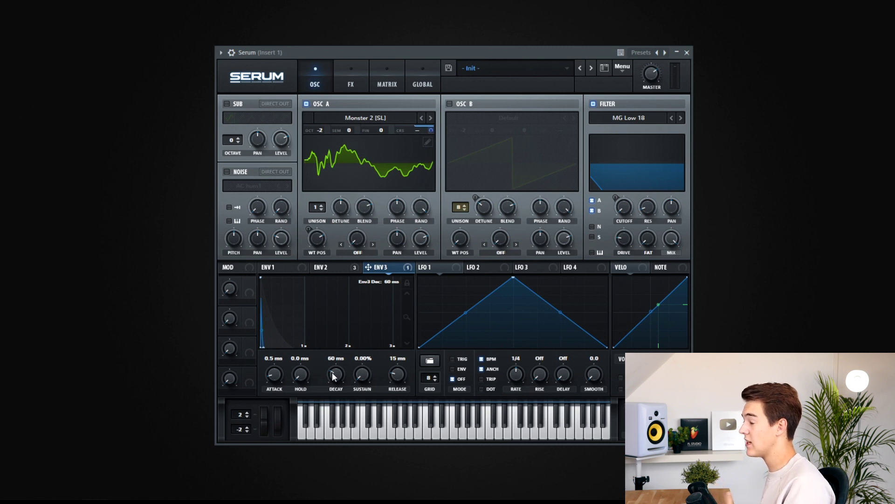
scroll(332, 374, "down", 2)
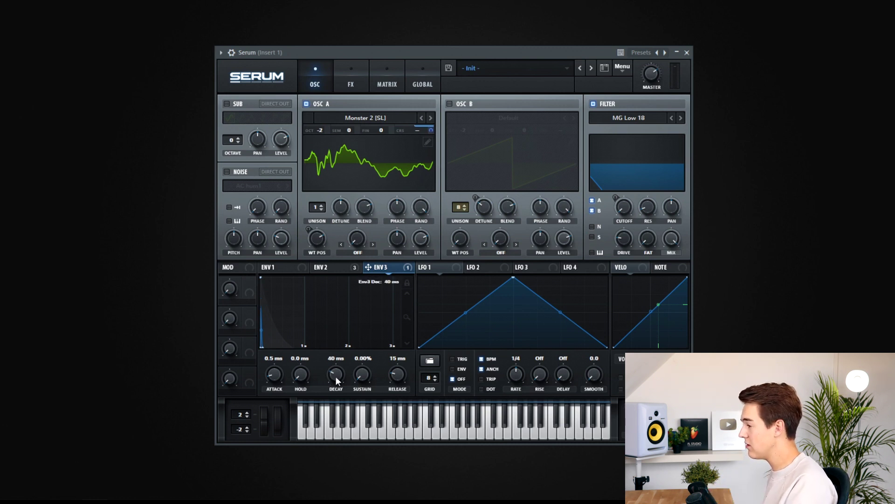
scroll(335, 377, "down", 4)
Fine-tune the depth of envelope 3 on oscillator A's coarse pitch and turn oscillator B back on
mouse_move(429, 134)
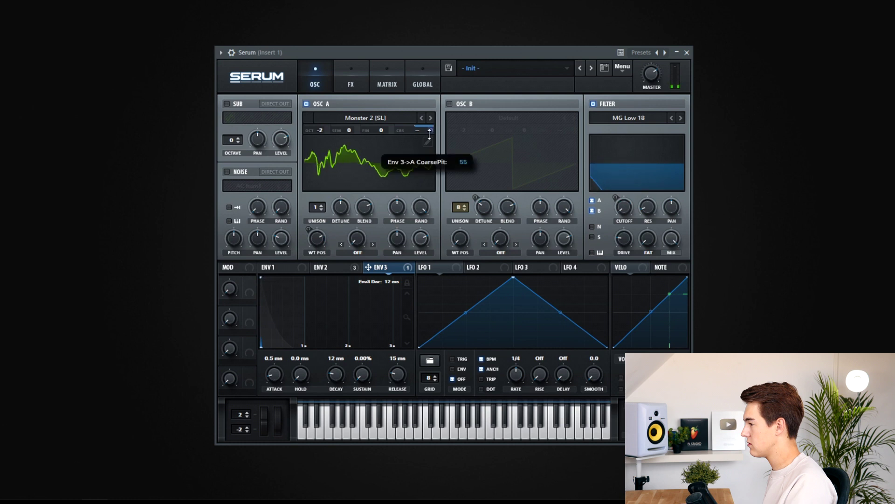
scroll(430, 134, "up", 2)
left_click_drag(440, 140, 432, 174)
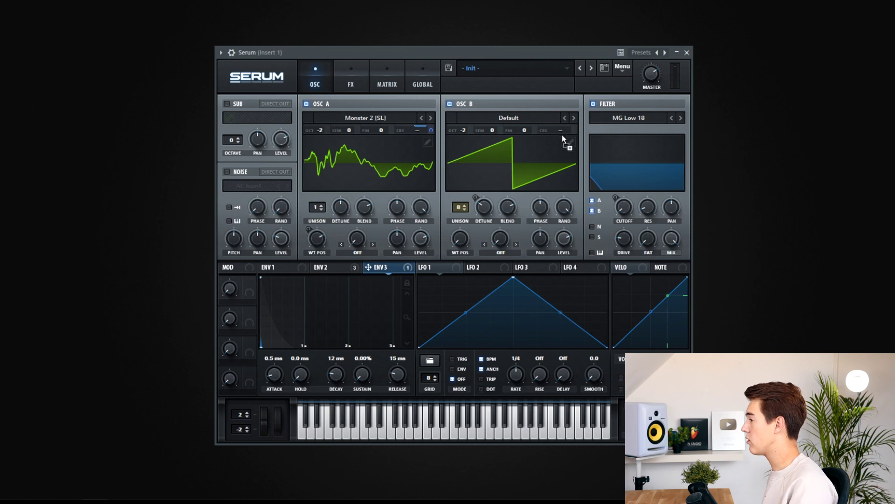
Modulate oscillator B's coarse pitch with envelope 3 and adjust the depth with oscillator A turned off
left_click_drag(563, 138, 562, 131)
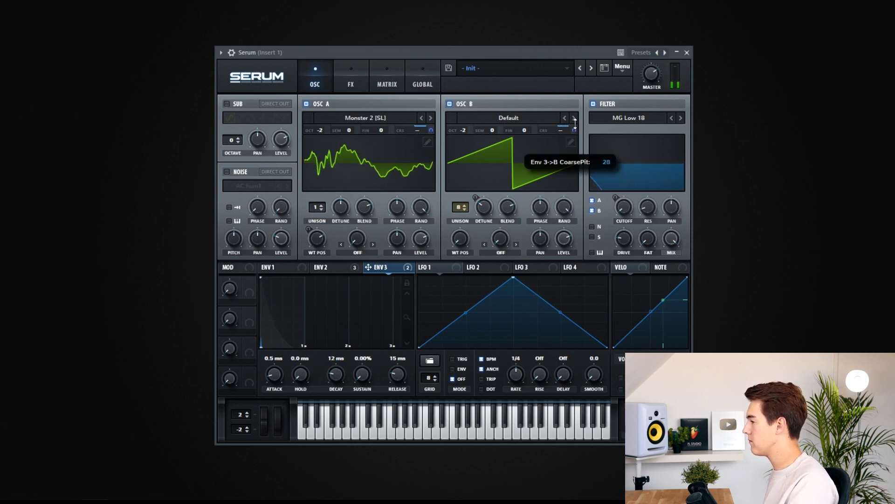
left_click(306, 104)
left_click_drag(568, 126, 580, 106)
Set envelope 3's decay to 16 ms and turn oscillator A back on
left_click_drag(334, 374, 335, 369)
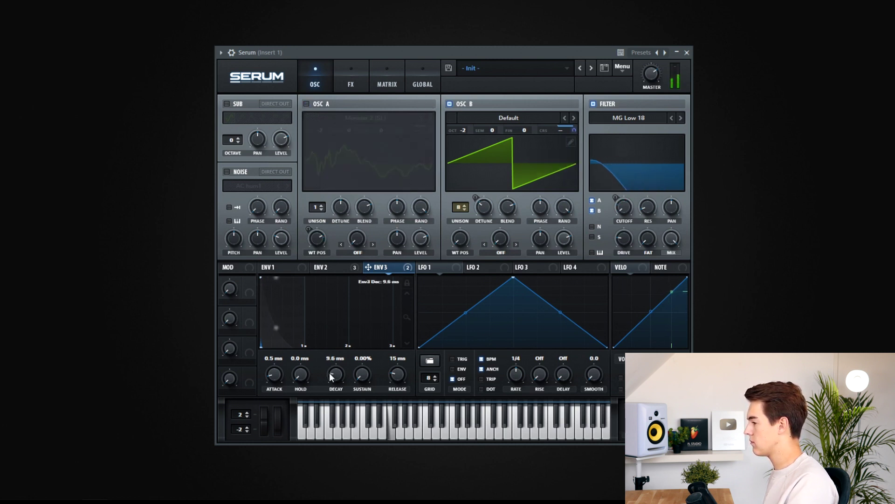
left_click_drag(335, 372, 335, 378)
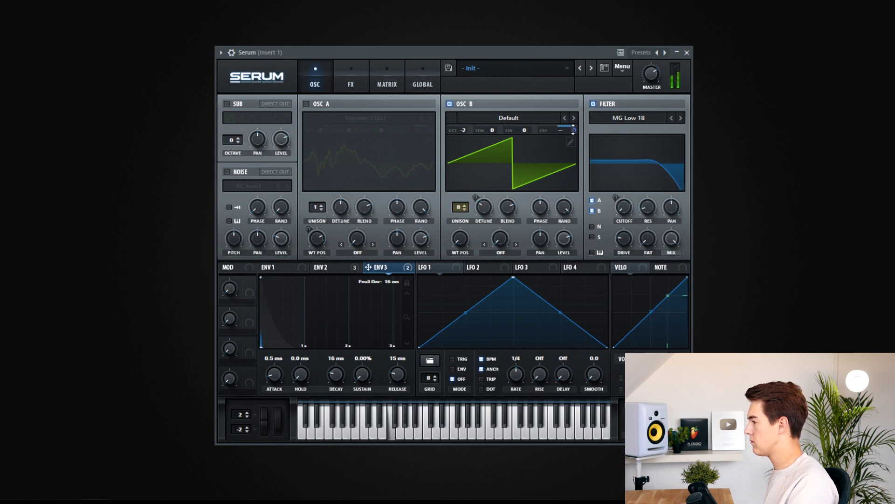
left_click(307, 104)
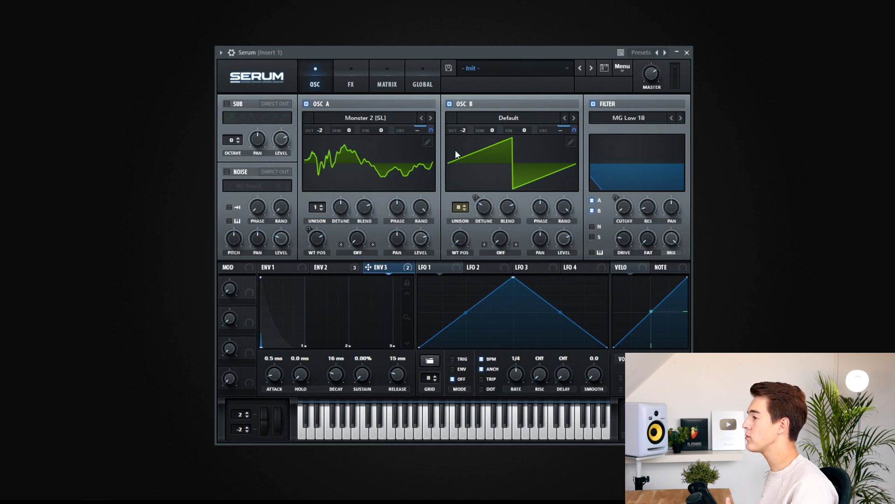
Enable Hyper/Dimension with 2 Hyper unison voices and a mix of about 31%, and set the Dimension mix to about 24%
left_click(352, 71)
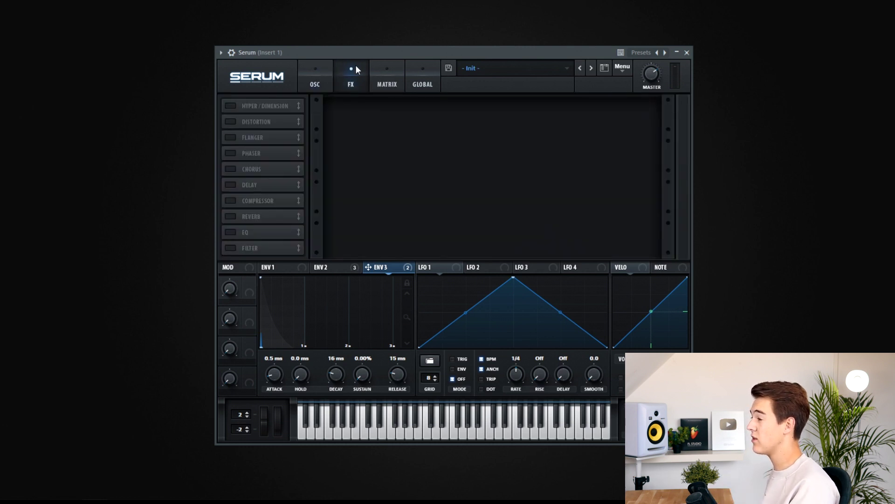
left_click(232, 108)
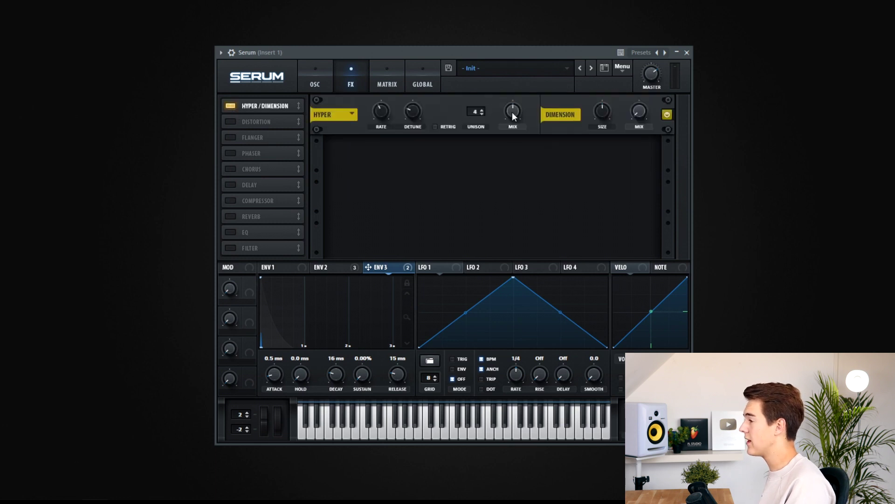
left_click_drag(478, 112, 479, 127)
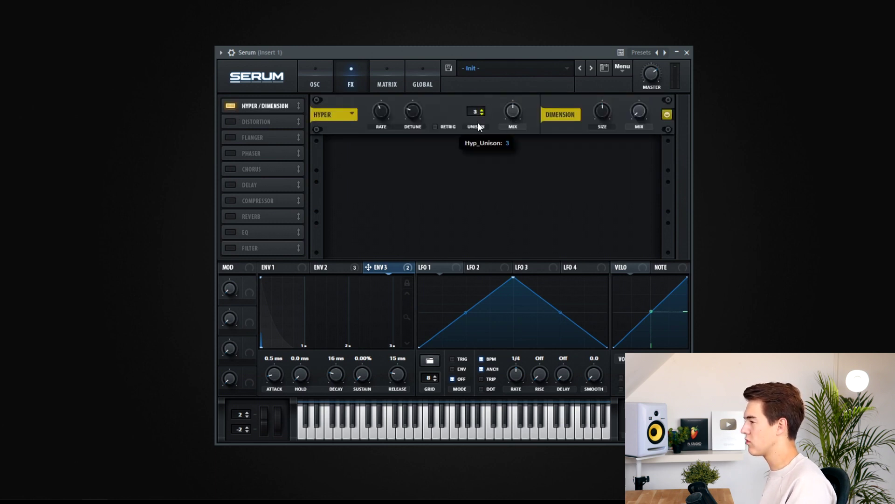
mouse_move(516, 121)
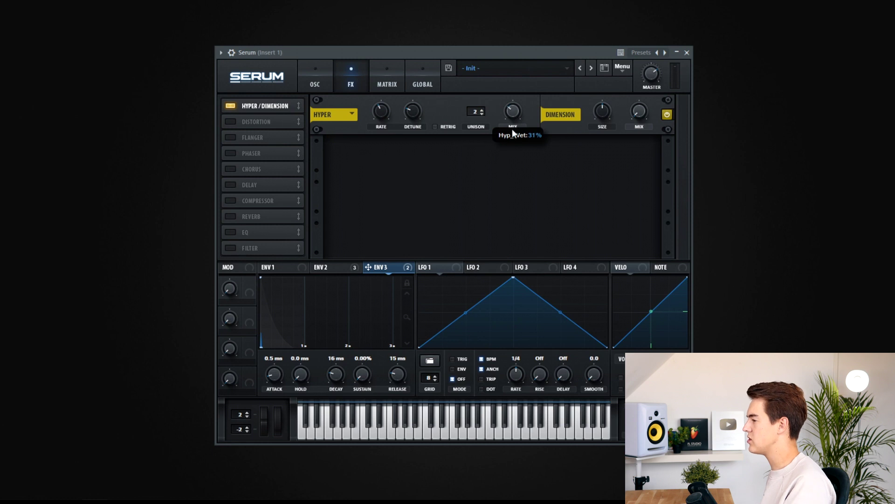
left_click_drag(510, 135, 516, 91)
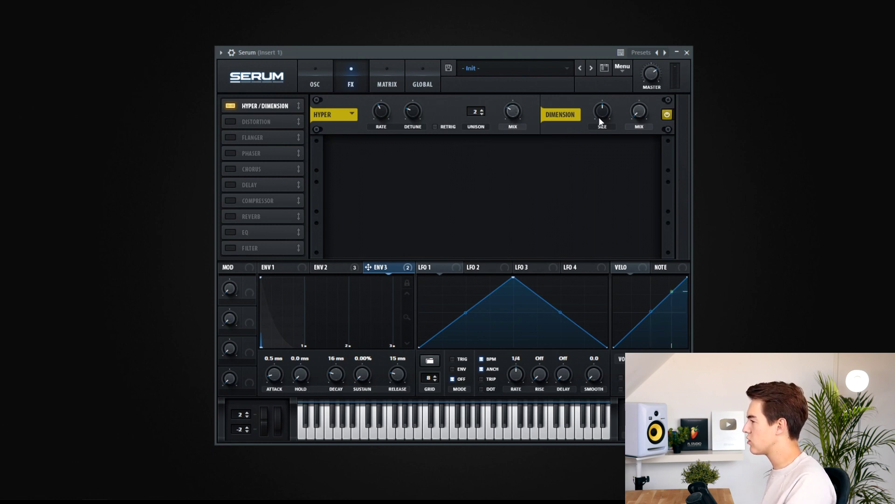
mouse_move(599, 117)
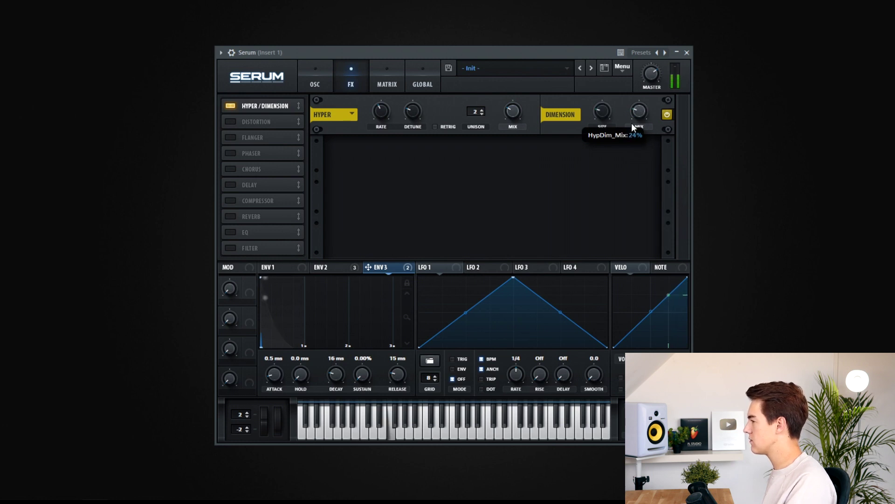
left_click_drag(643, 112, 648, 105)
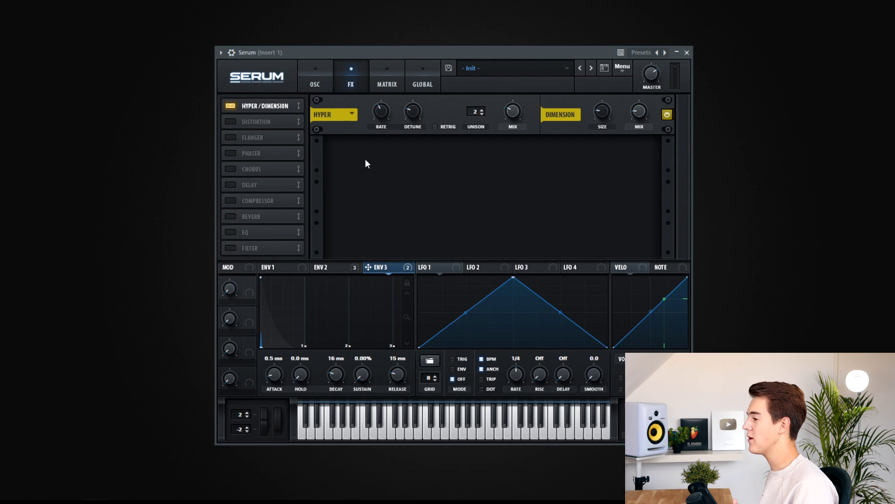
Enable the compressor effect in multiband mode and adjust its threshold and mix
left_click(233, 201)
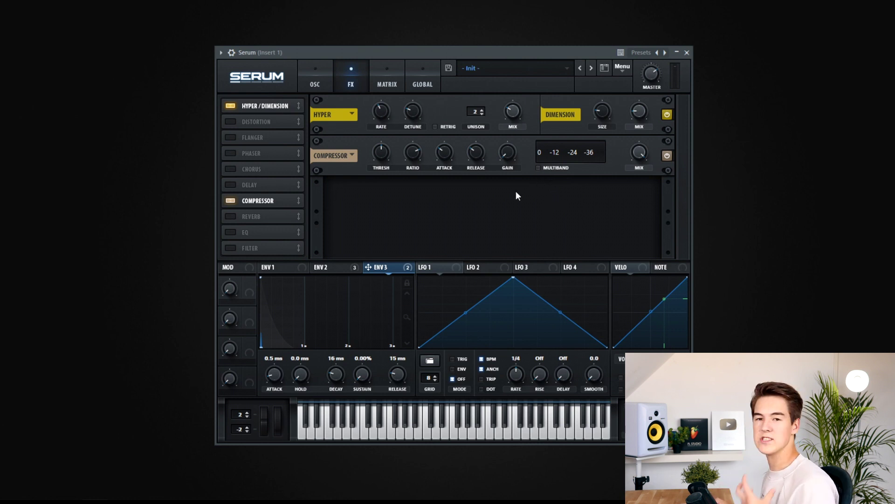
left_click(539, 168)
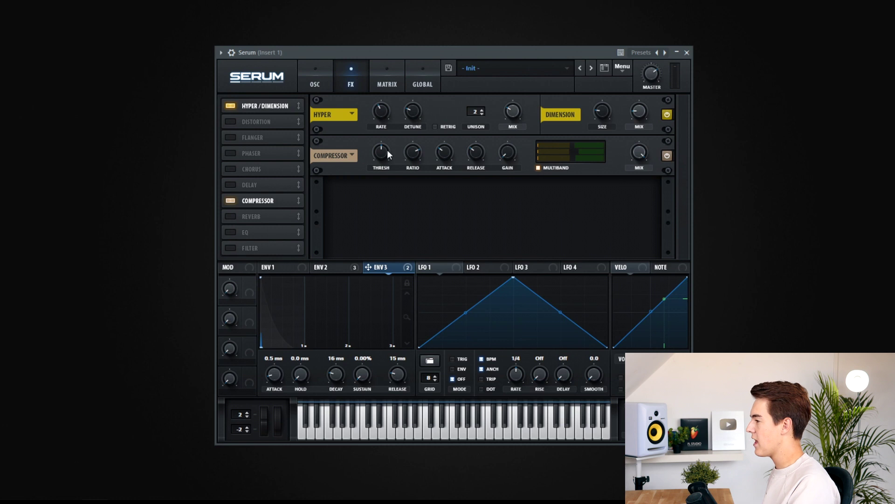
mouse_move(382, 154)
left_click_drag(381, 163, 383, 158)
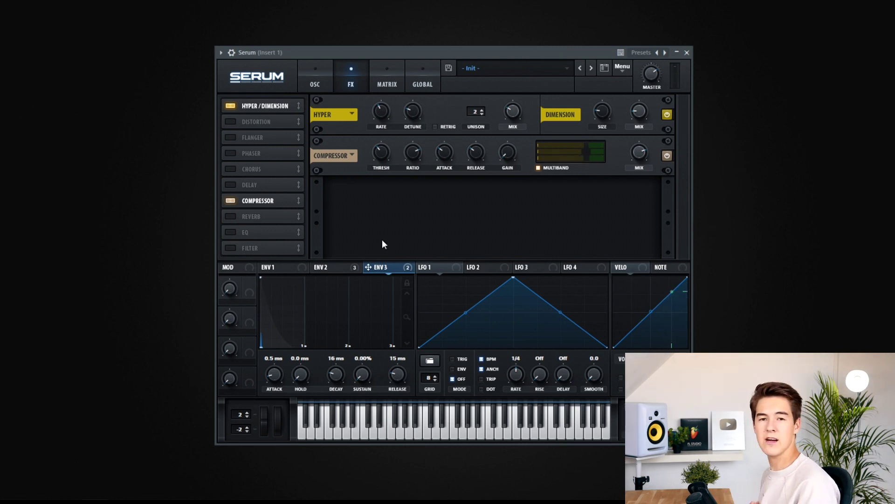
Lengthen envelope 1's release to 123 ms
left_click(328, 83)
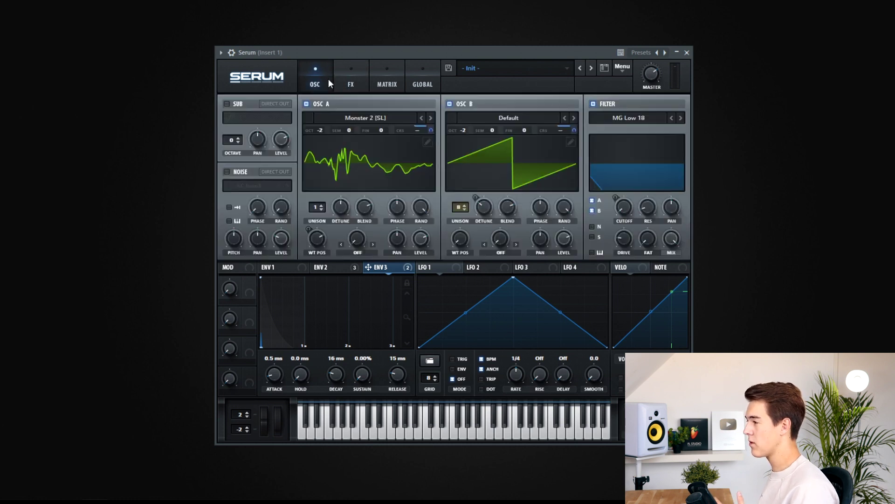
left_click(299, 270)
left_click_drag(392, 385, 397, 377)
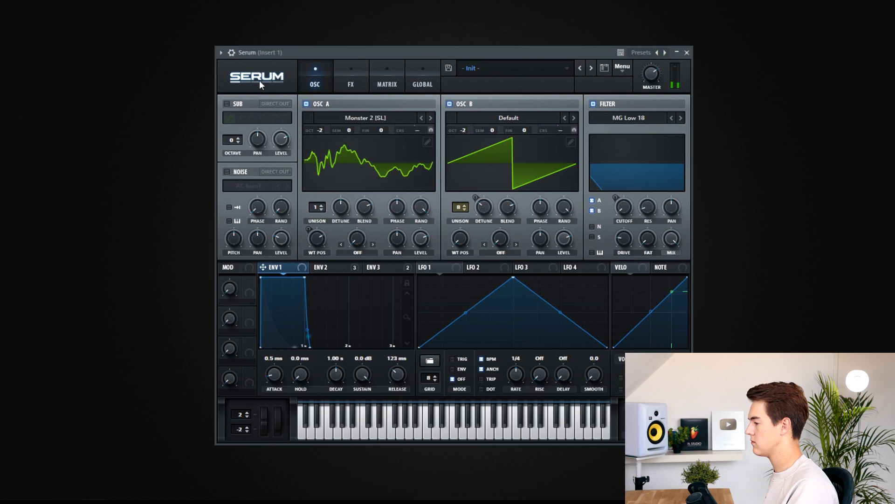
Turn on a saw-wave sub oscillator at octave -1, routed through the filter, with oscillators A and B turned off
left_click(225, 103)
left_click(263, 118)
left_click(307, 104)
left_click(449, 104)
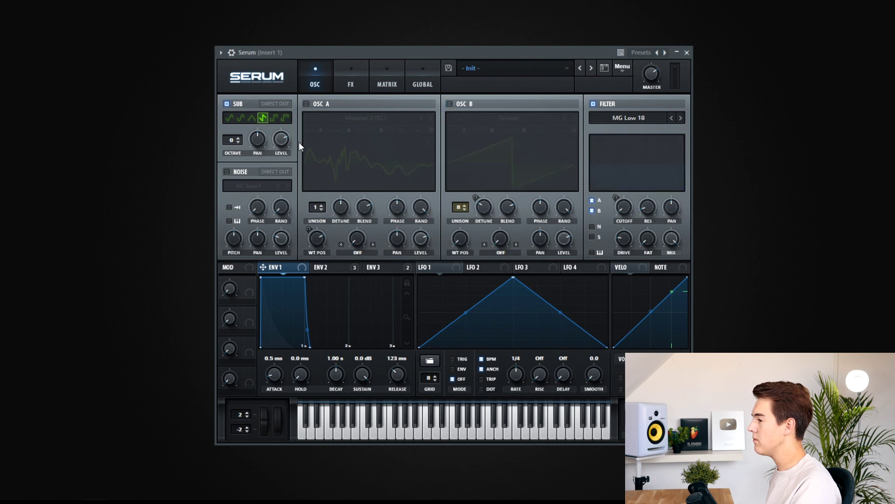
left_click(594, 236)
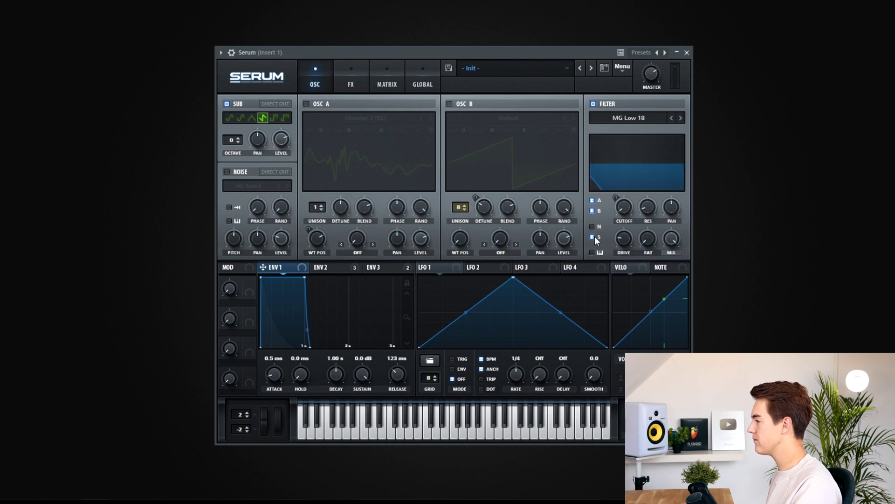
left_click(236, 142)
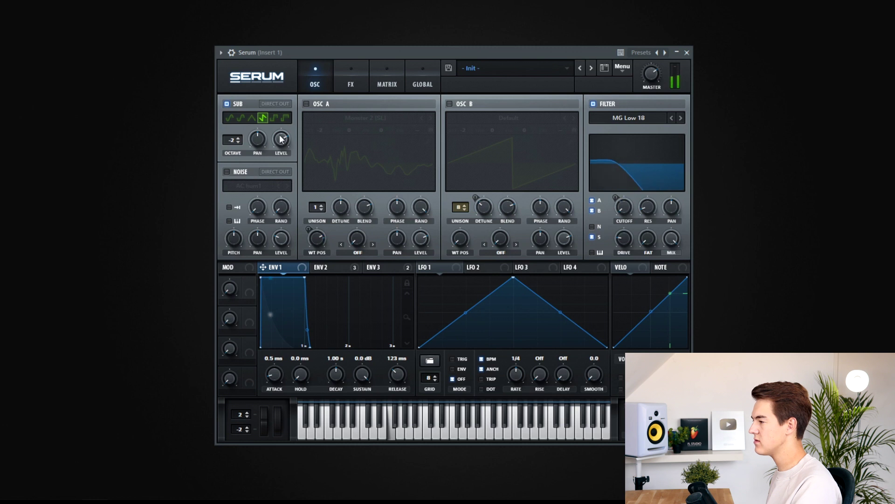
mouse_move(282, 148)
left_click(239, 138)
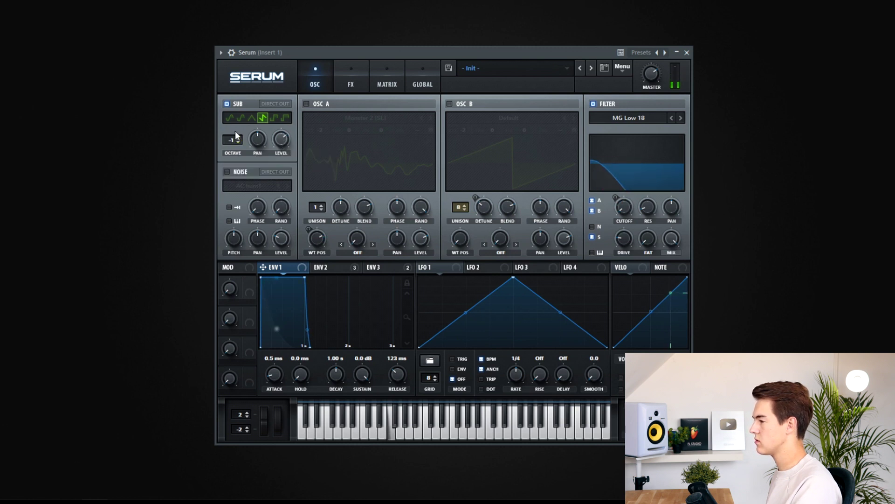
Turn oscillators A and B back on and adjust the sub oscillator's level against them
left_click(307, 103)
left_click(450, 103)
left_click_drag(280, 138, 274, 180)
mouse_move(317, 228)
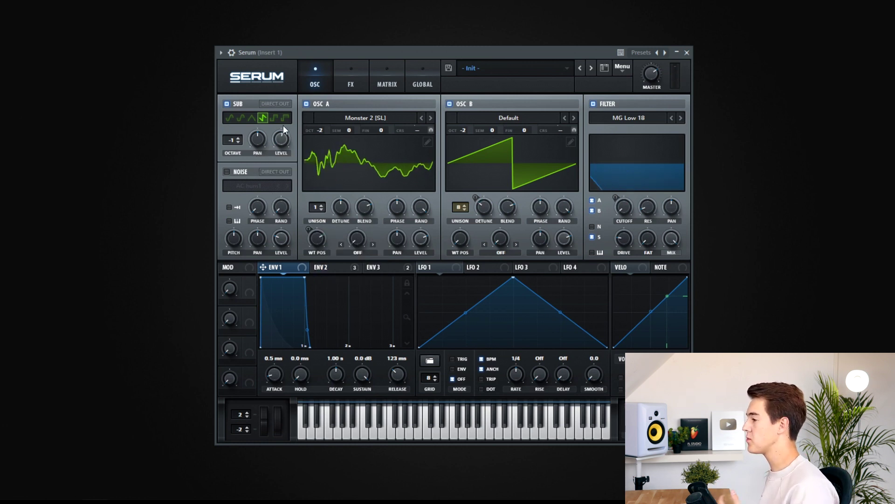
Try a BrightWhite noise layer routed through the filter and adjust its level
left_click(236, 172)
left_click(252, 185)
mouse_move(269, 198)
left_click(375, 244)
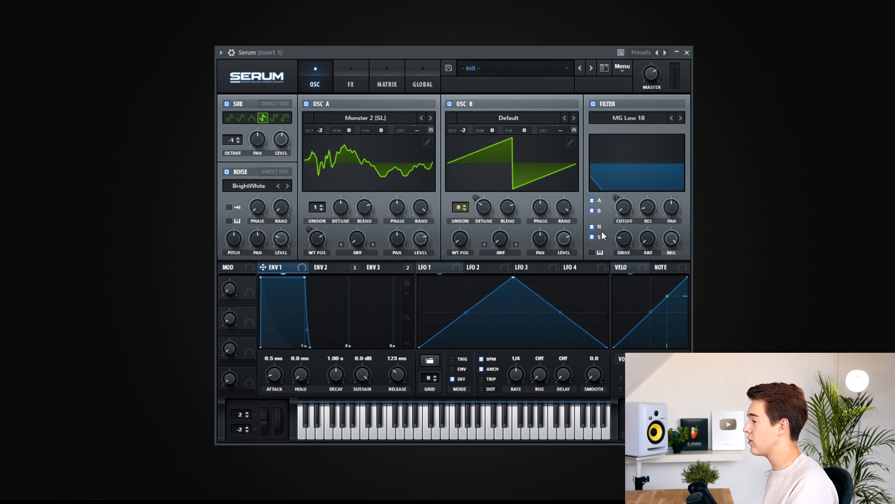
left_click_drag(285, 243, 299, 258)
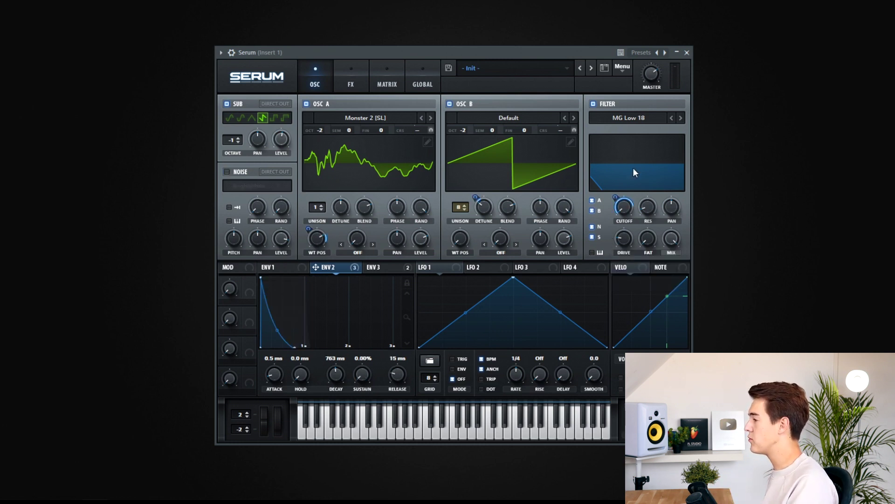
Adjust the depth of envelope 2 on the filter cutoff to about 59
mouse_move(615, 200)
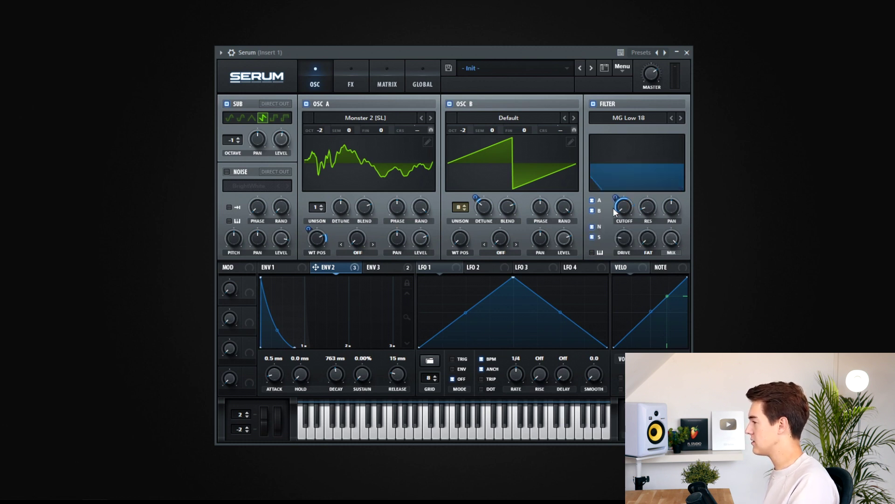
left_click_drag(618, 198, 625, 187)
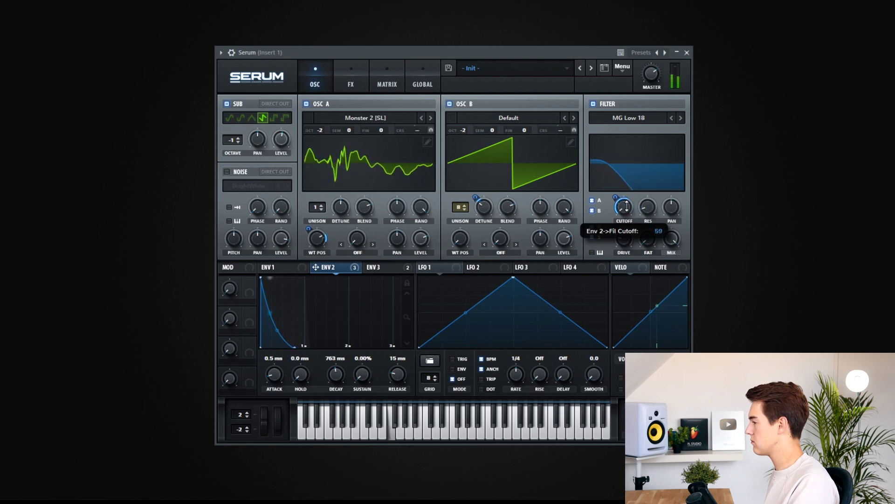